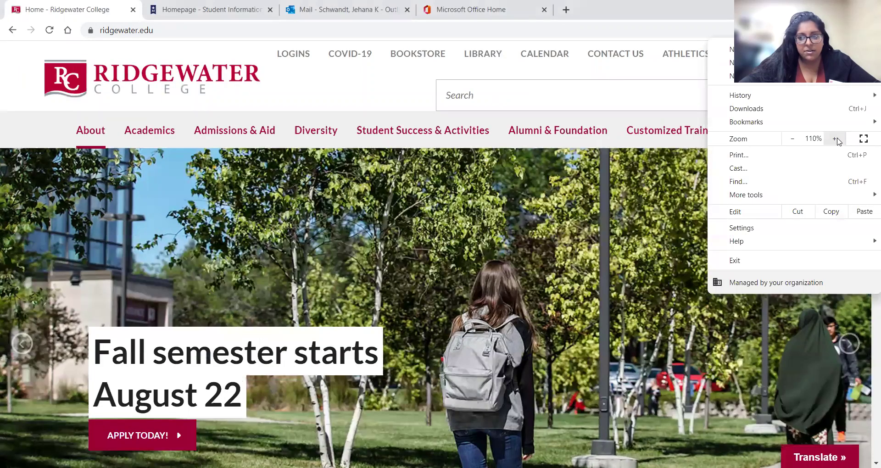
Step: Zoom the college homepage to 125% and open, then close, its collapsed navigation menu
left_click(837, 139)
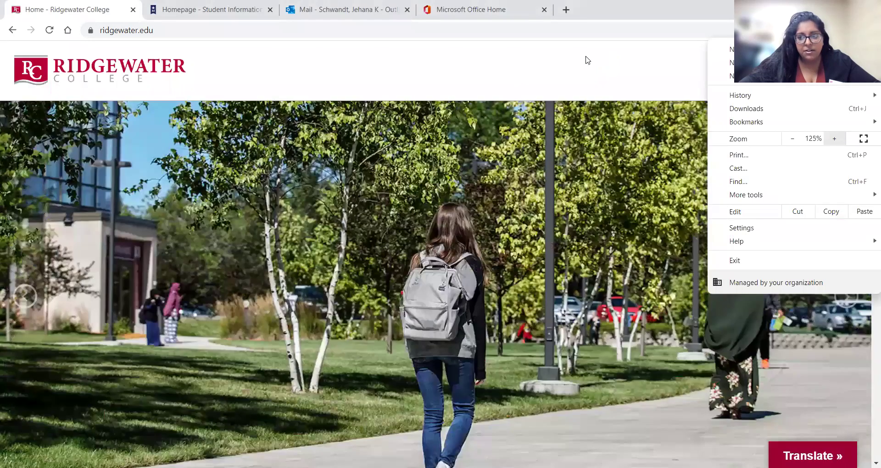
left_click(572, 78)
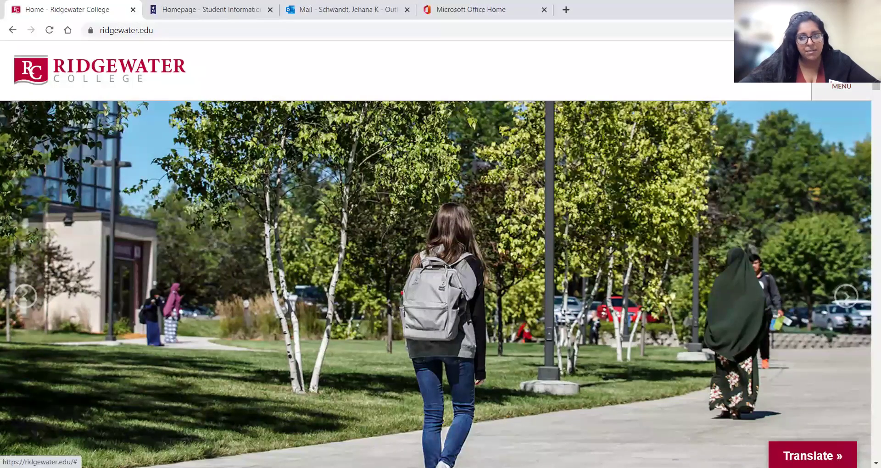
left_click(842, 89)
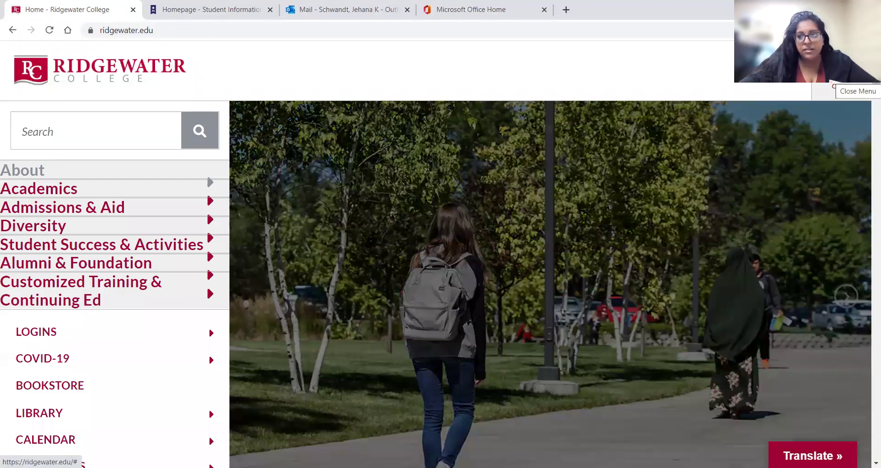
left_click(833, 87)
Step: Set the homepage zoom back to 110% so the full navigation fits
left_click(873, 30)
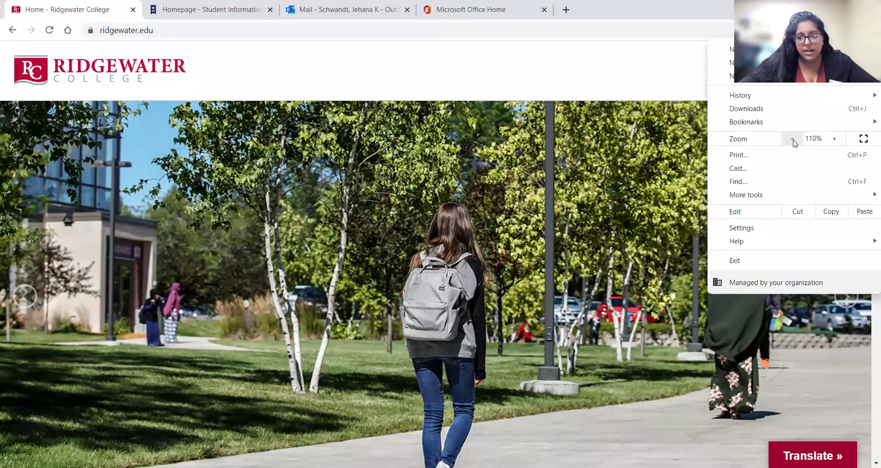
left_click(794, 143)
left_click(794, 143)
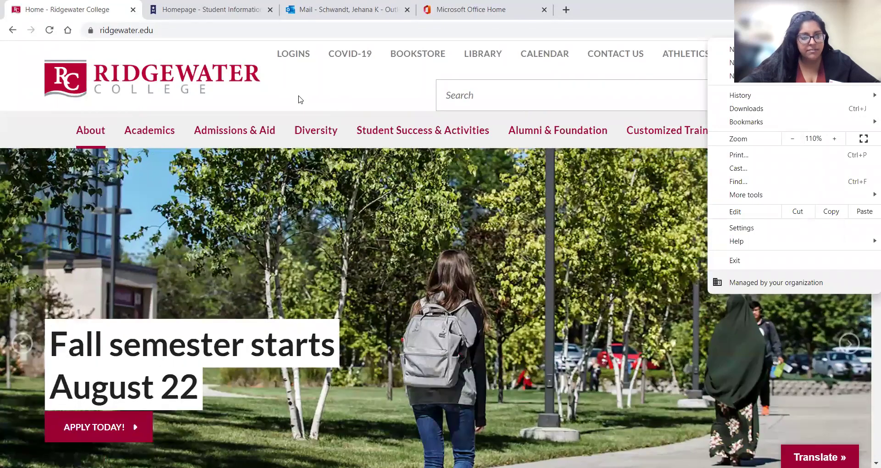
left_click(300, 100)
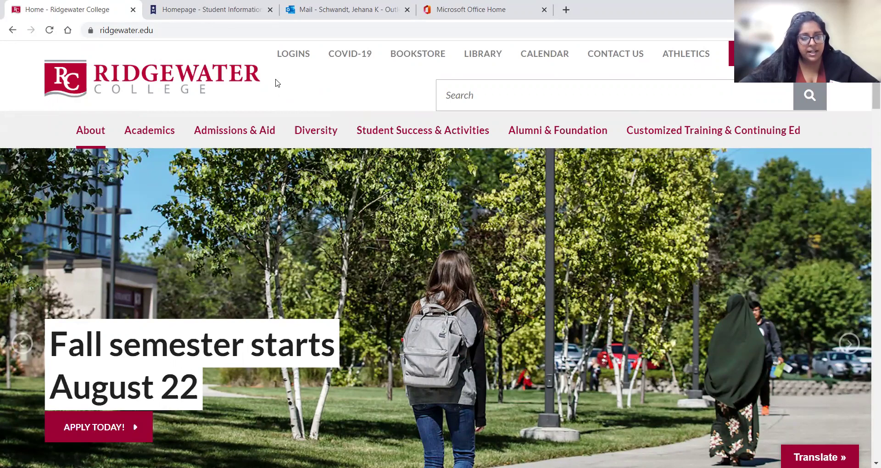
Step: Open the Email & Office 365 login from the college website
mouse_move(290, 56)
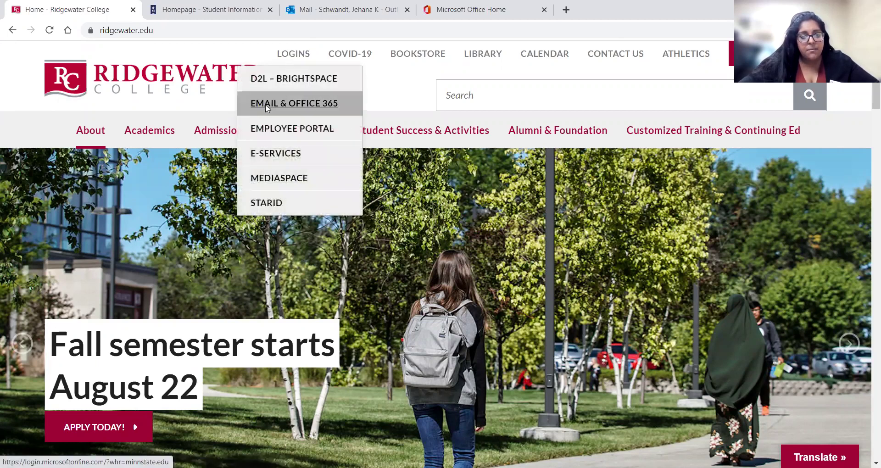
left_click(284, 105)
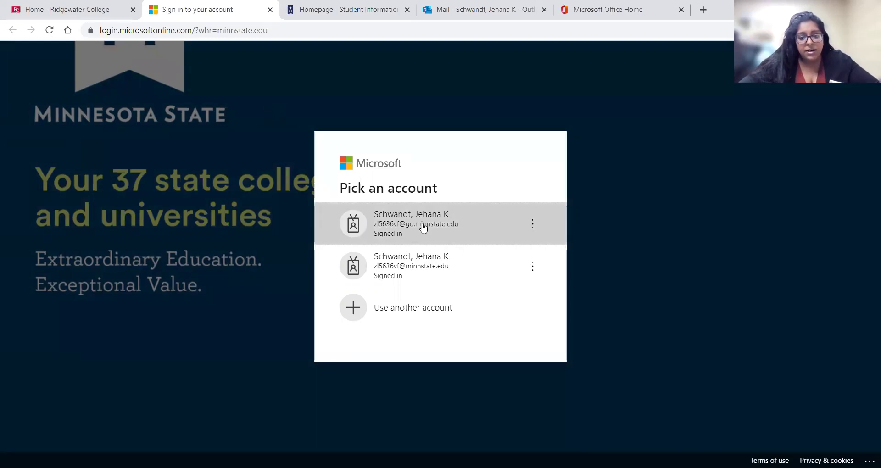
Step: View the sign-in form for using another account, then return to the account list
left_click(428, 308)
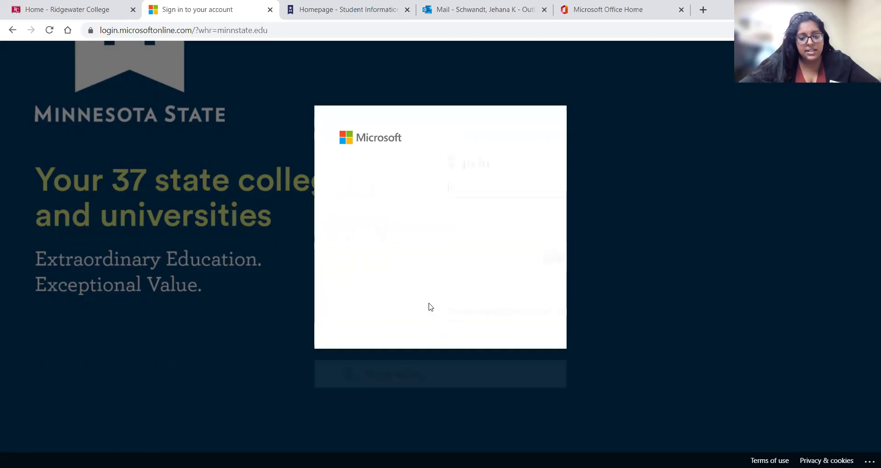
left_click(384, 183)
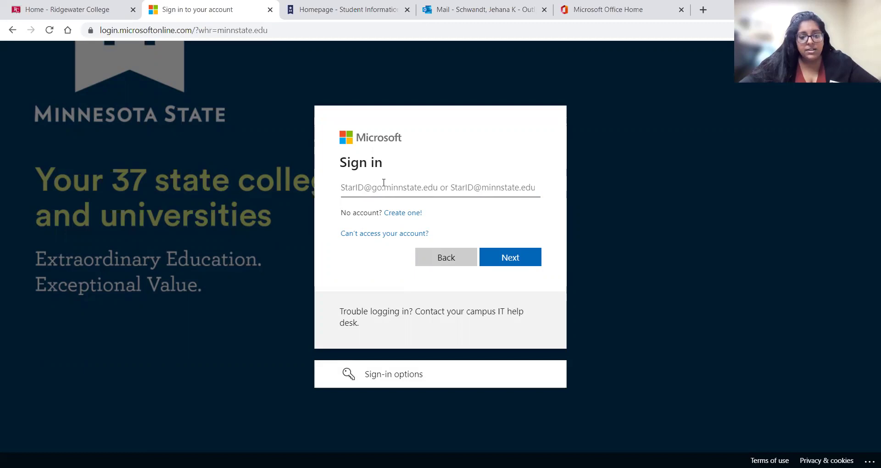
left_click(440, 258)
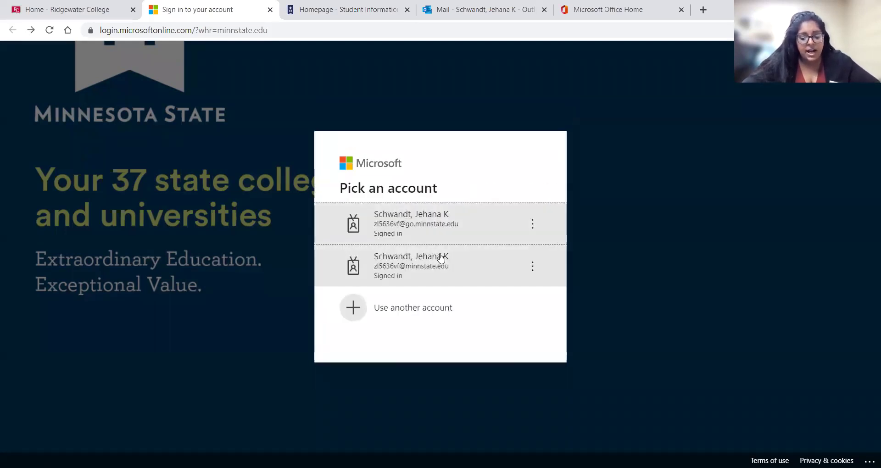
Step: Sign in to Office 365 with the go.minnstate.edu student account and view the Install Office options
left_click(405, 224)
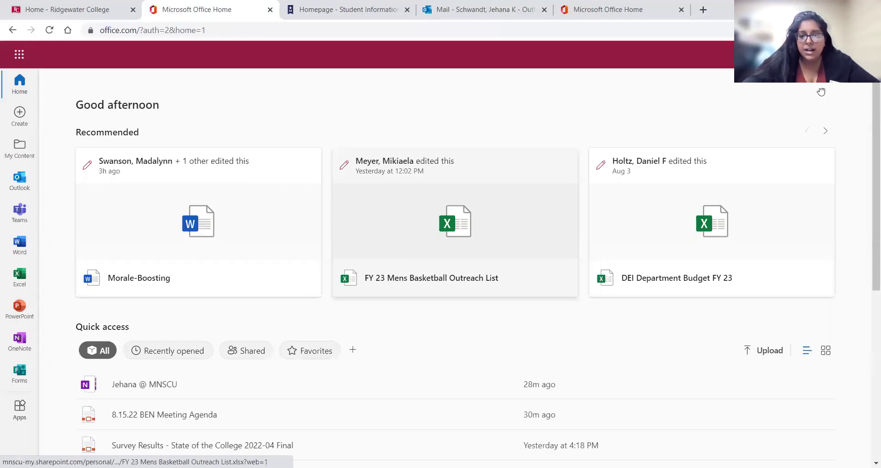
left_click(13, 33)
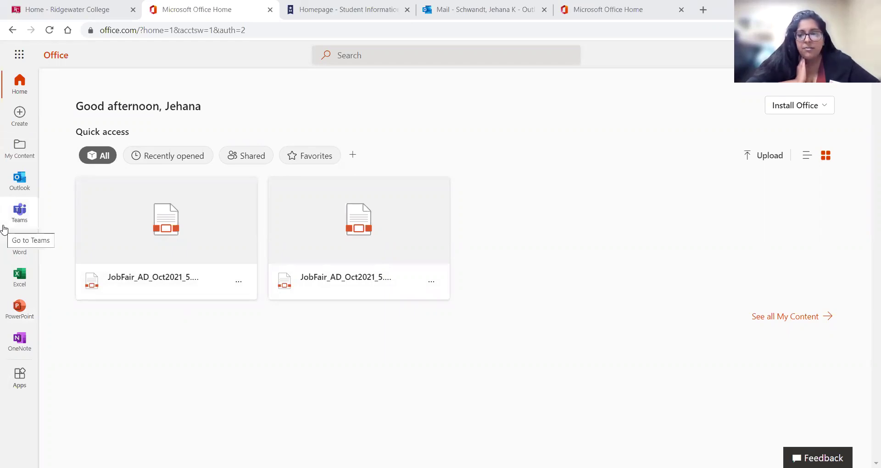
left_click(822, 112)
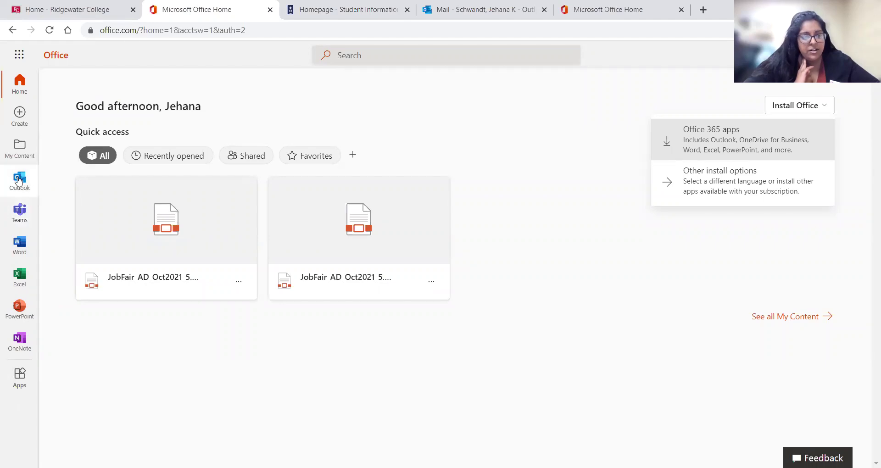
Step: Open Outlook from the Office home page and dismiss the recommendation survey
left_click(19, 180)
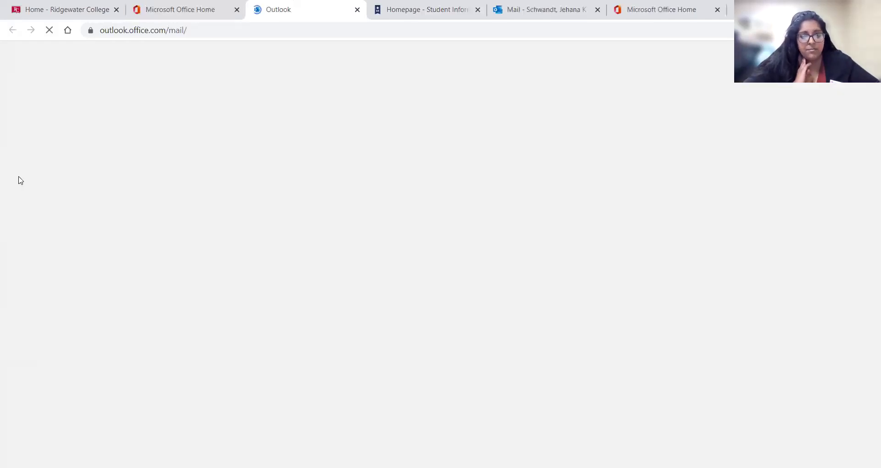
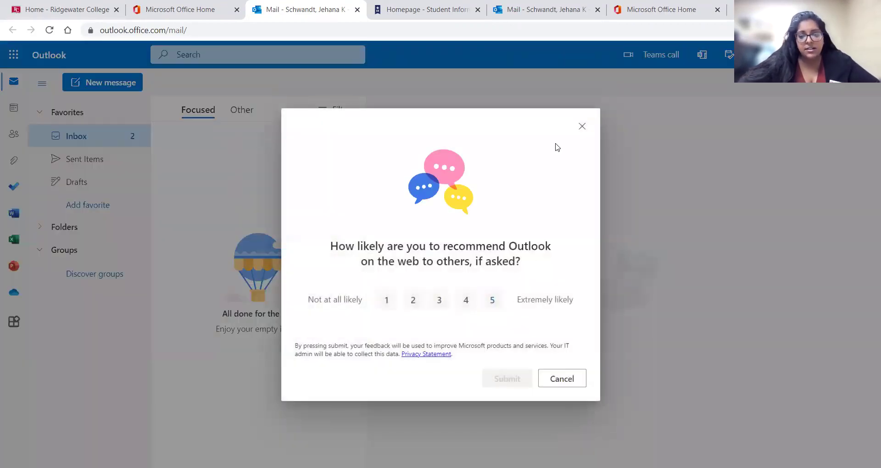
left_click(582, 126)
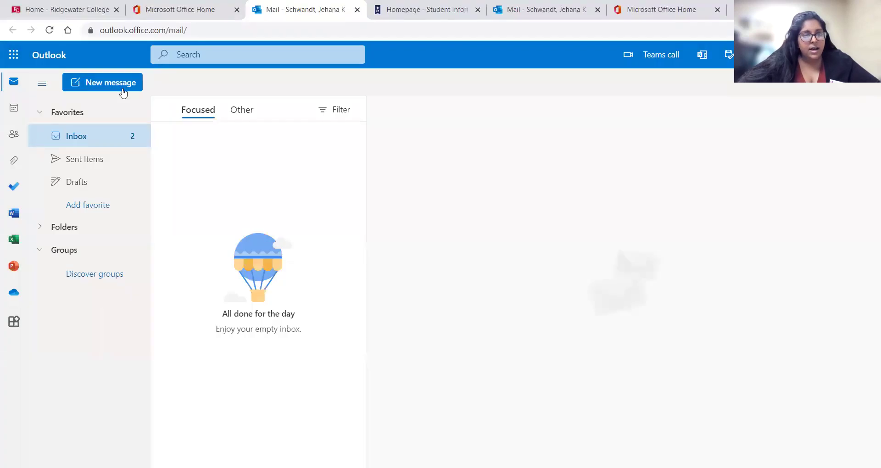
Step: Start a new message, browse the address lists for its recipients and close them without choosing anyone
left_click(109, 87)
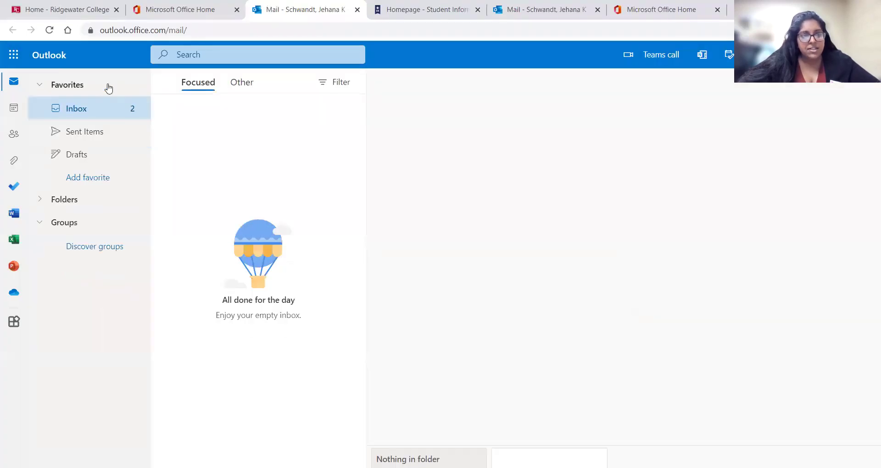
left_click(109, 87)
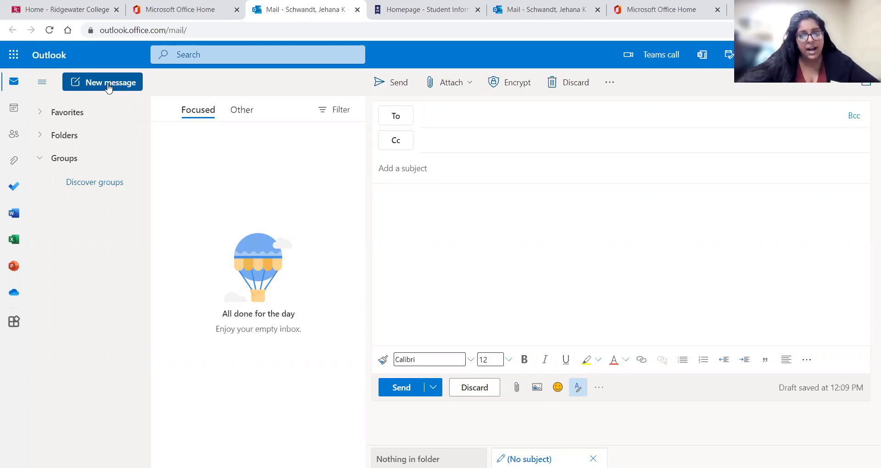
left_click(441, 112)
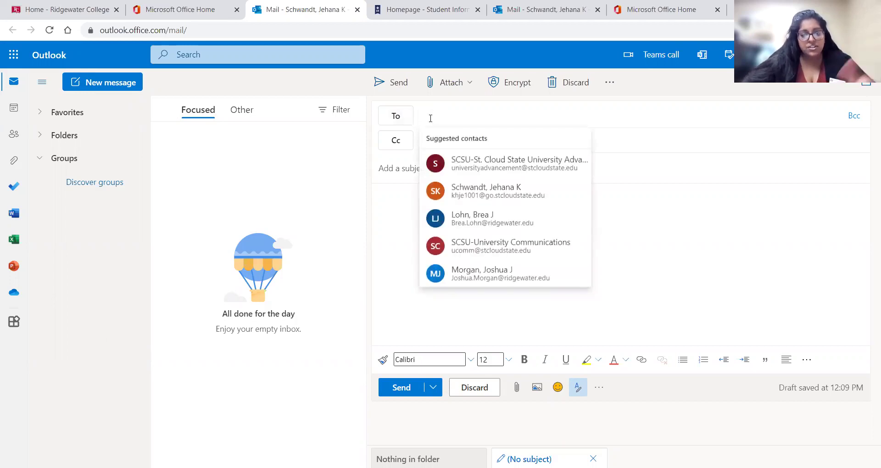
left_click(391, 116)
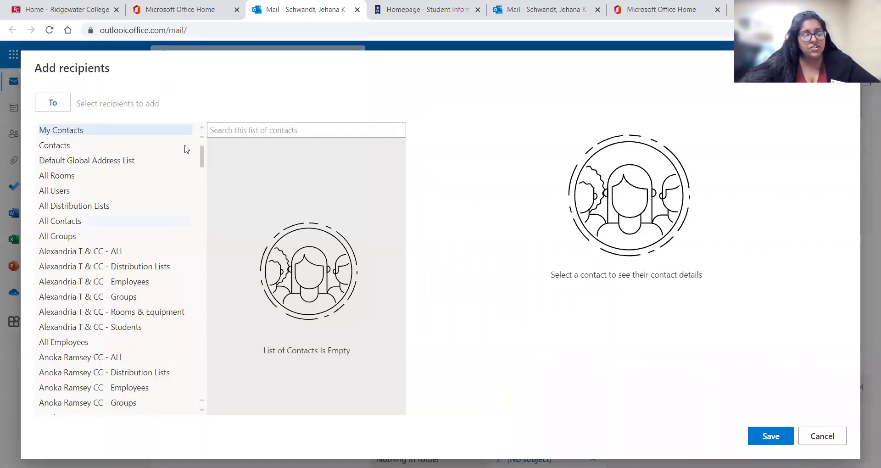
left_click_drag(202, 162, 206, 196)
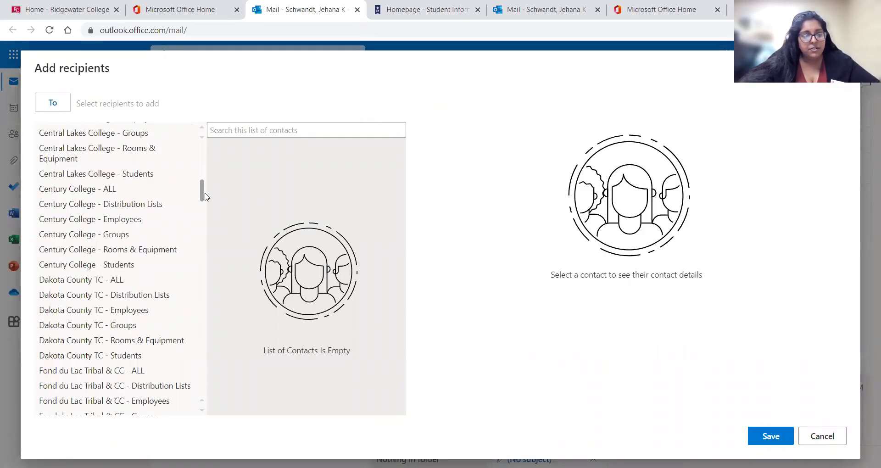
key("Home")
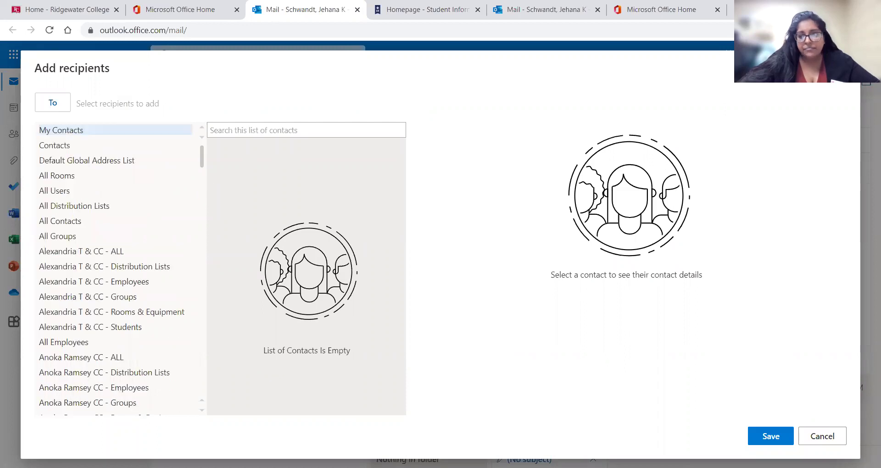
key("Escape")
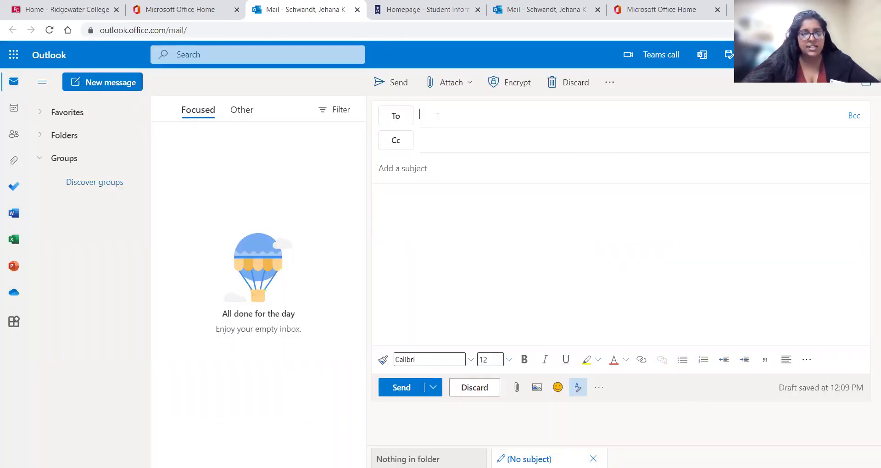
Step: Add the suggested contact's ridgewater.edu address as the recipient, then discard the draft message
left_click(437, 116)
type("Jeh")
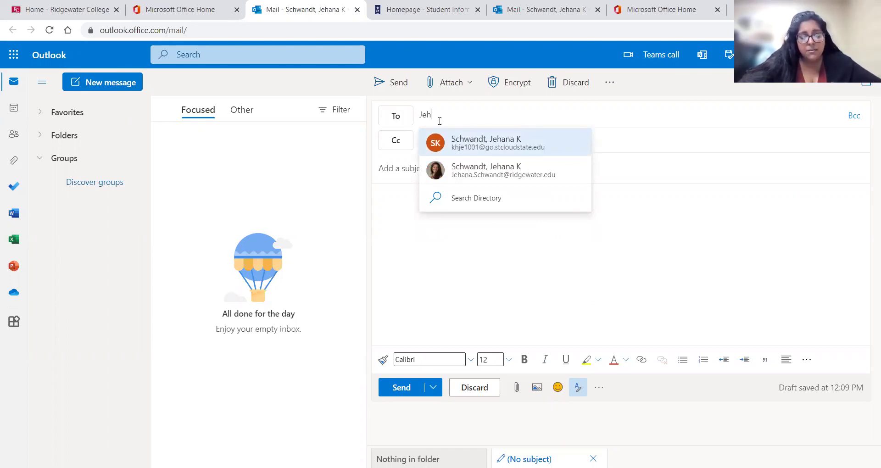
left_click(493, 177)
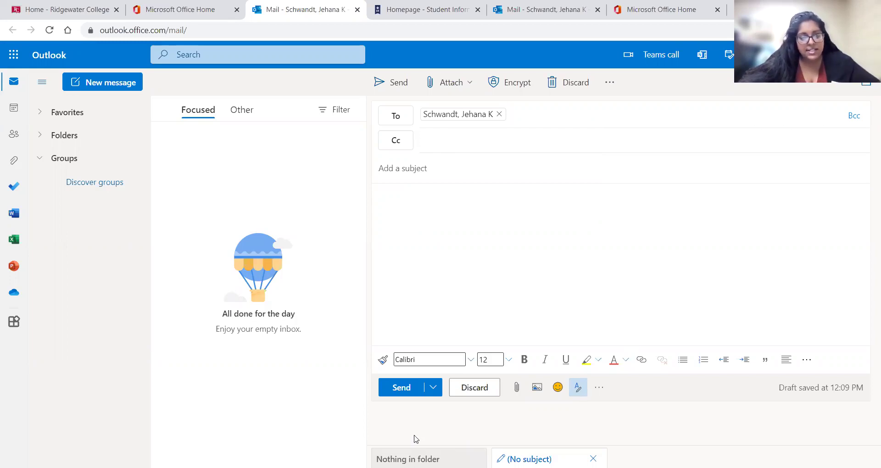
left_click(468, 389)
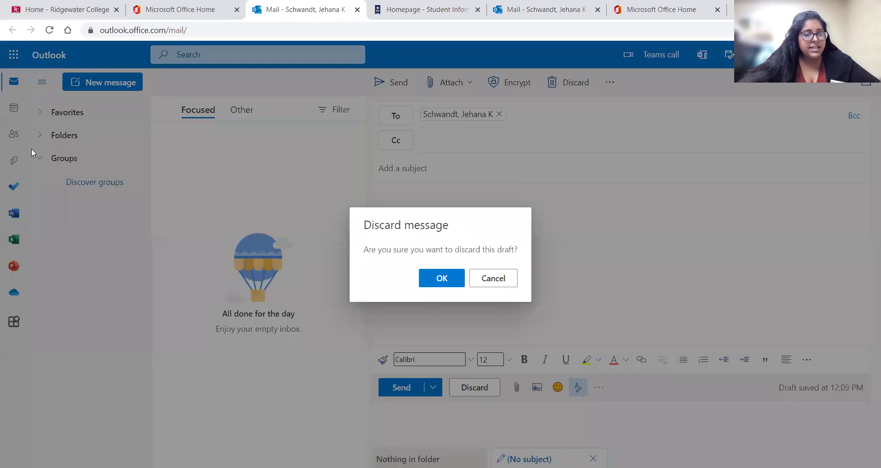
left_click(438, 279)
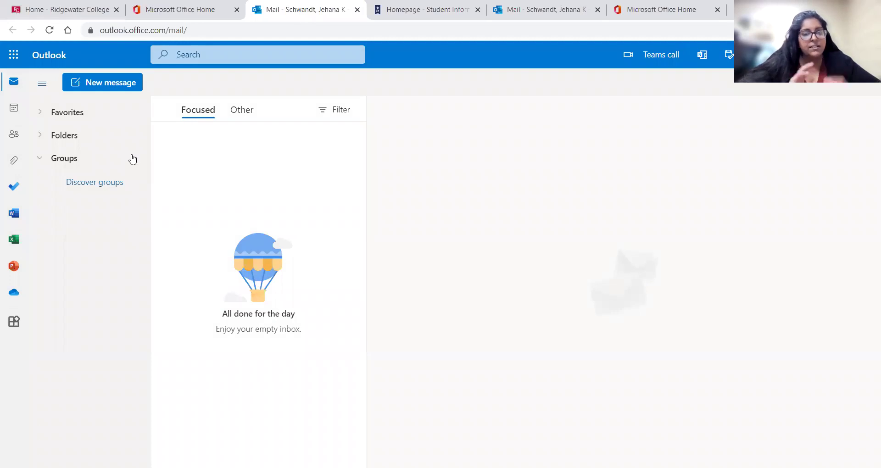
Step: Expand the Favorites group and view the actions available for its Inbox
left_click(41, 114)
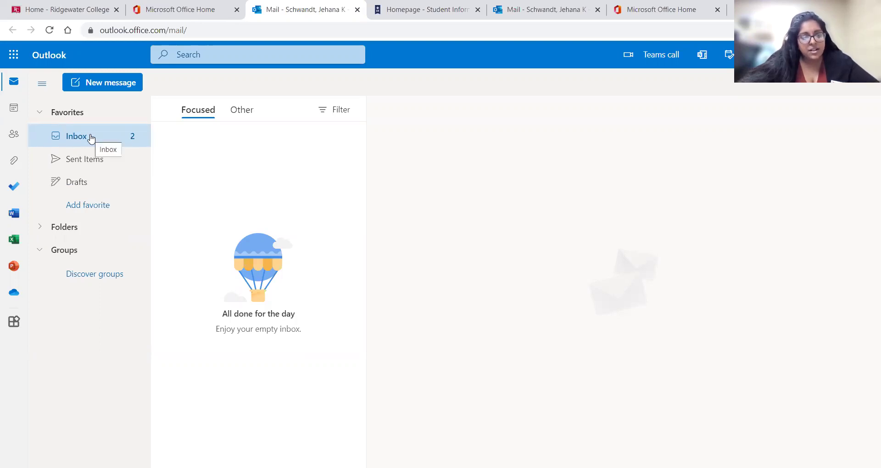
right_click(91, 138)
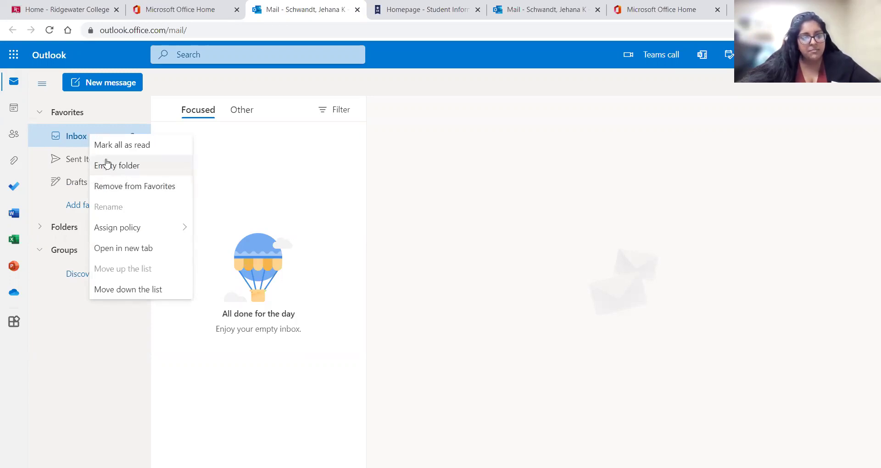
left_click(69, 325)
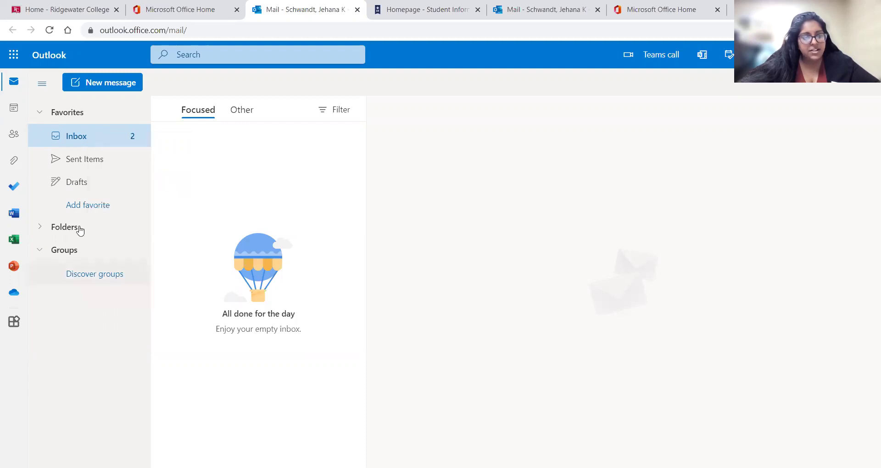
Step: Expand the Folders group and view the actions available for its Inbox, including creating a subfolder
left_click(39, 228)
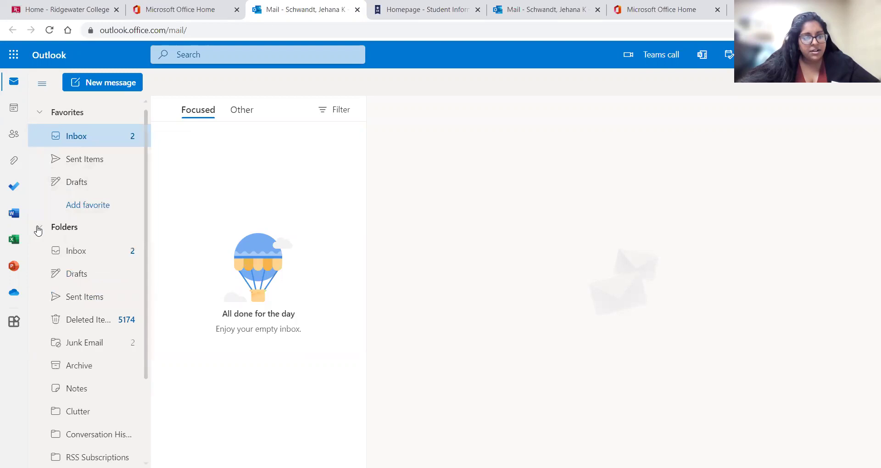
right_click(74, 250)
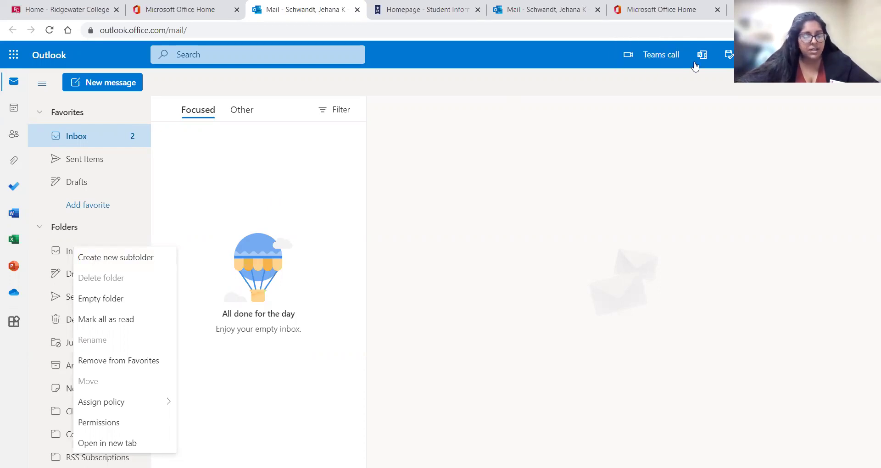
left_click(192, 162)
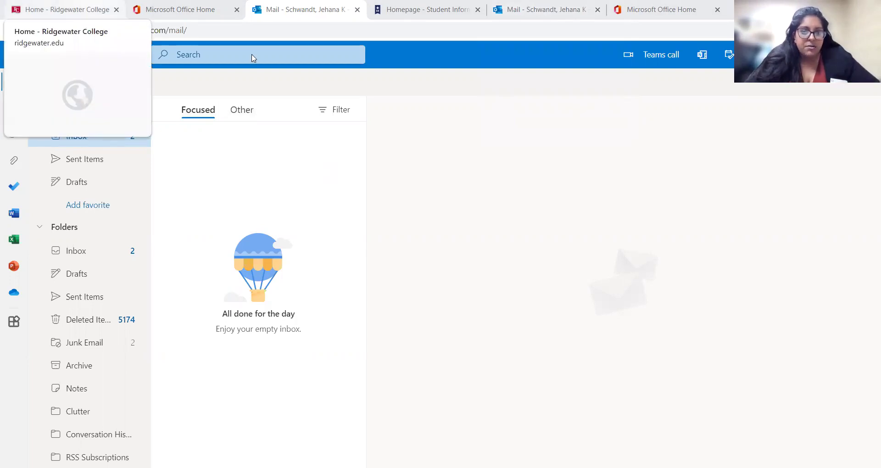
Step: Return to the Ridgewater College homepage and open the D2L – Brightspace login
key("ctrl+1")
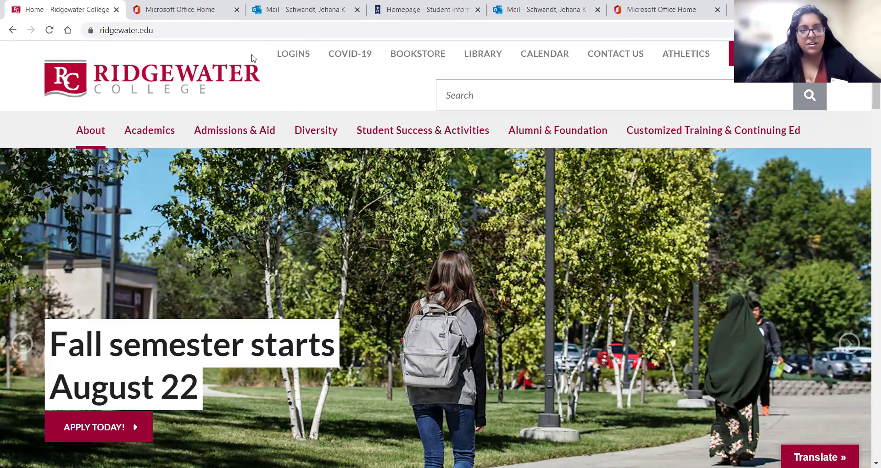
mouse_move(289, 54)
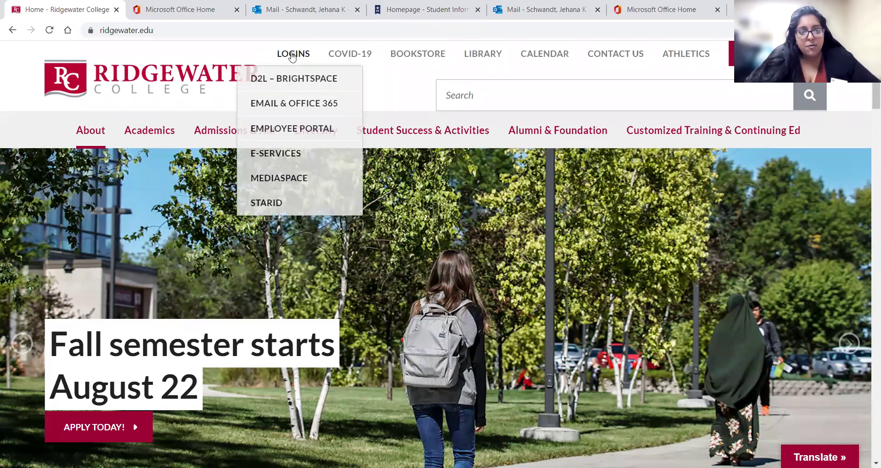
left_click(278, 82)
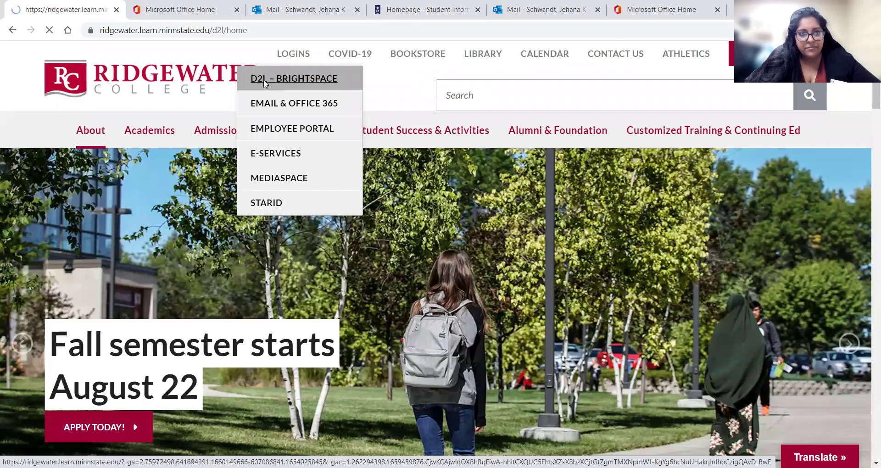